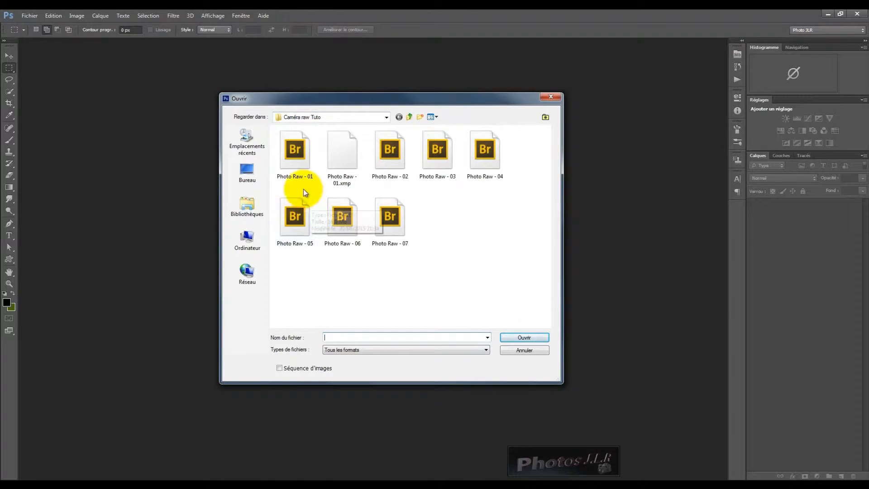
Open the raw file Photo Raw - 01, magnify it and fit the whole photo back to the screen size.
{"action": "double_click", "coordinate": [295, 152]}
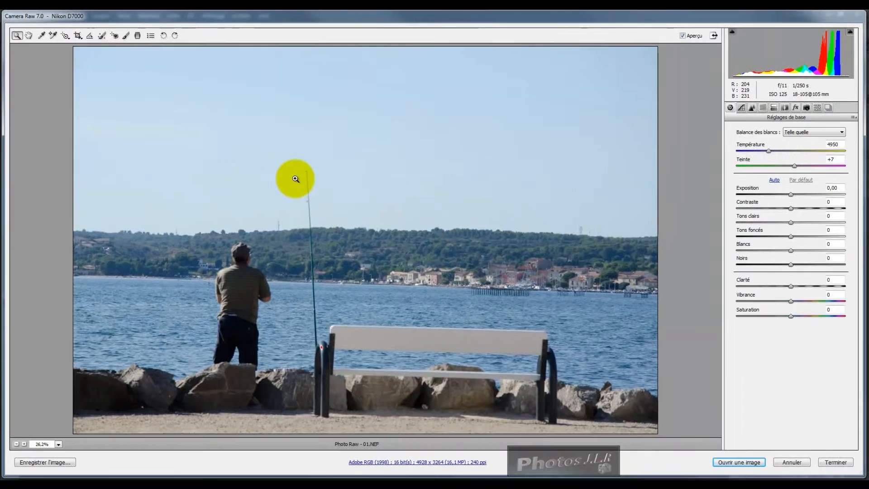
{"action": "left_click", "coordinate": [280, 177]}
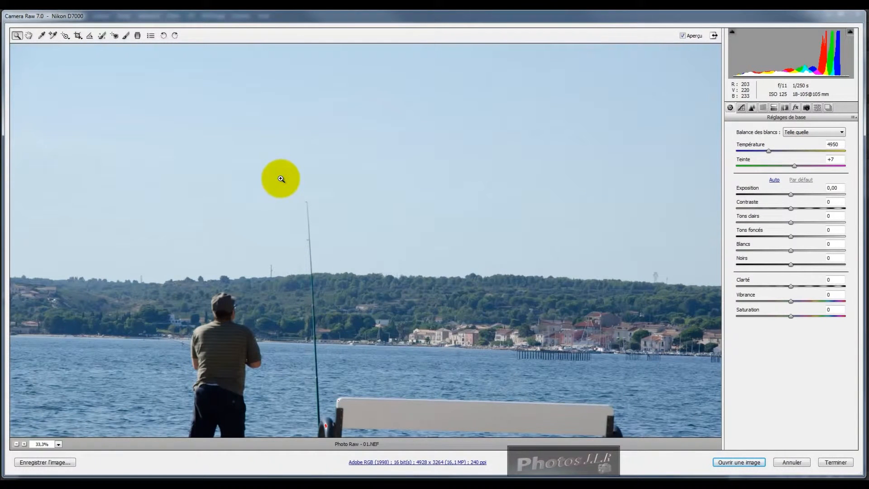
{"action": "right_click", "coordinate": [278, 178]}
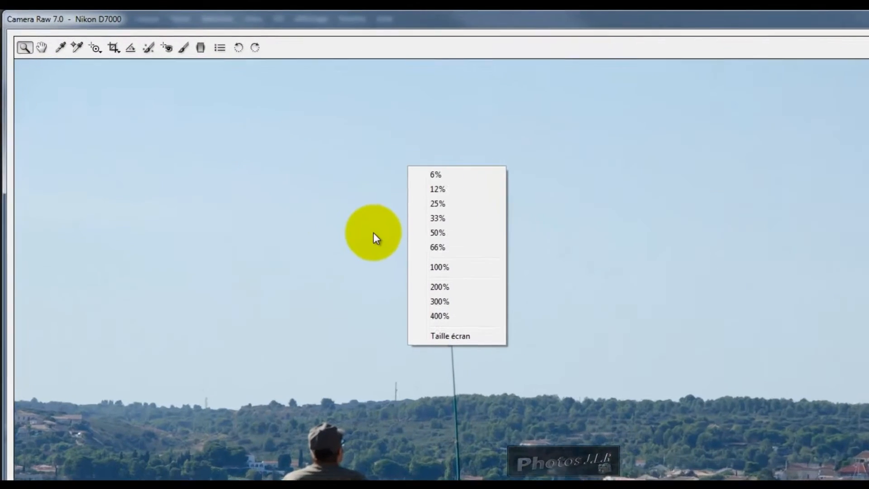
{"action": "left_click", "coordinate": [456, 345]}
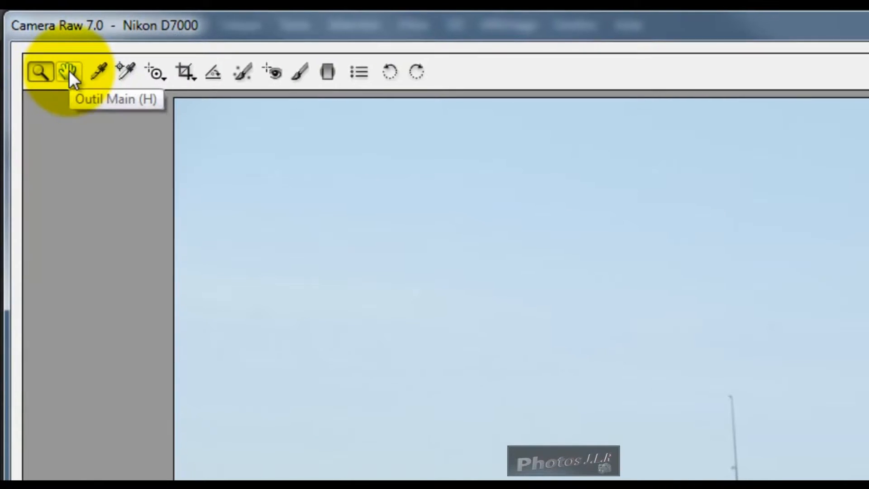
Magnify the photo to 50% and examine the fisherman, the rocks and the shoreline with the Hand tool.
{"action": "left_click", "coordinate": [70, 72]}
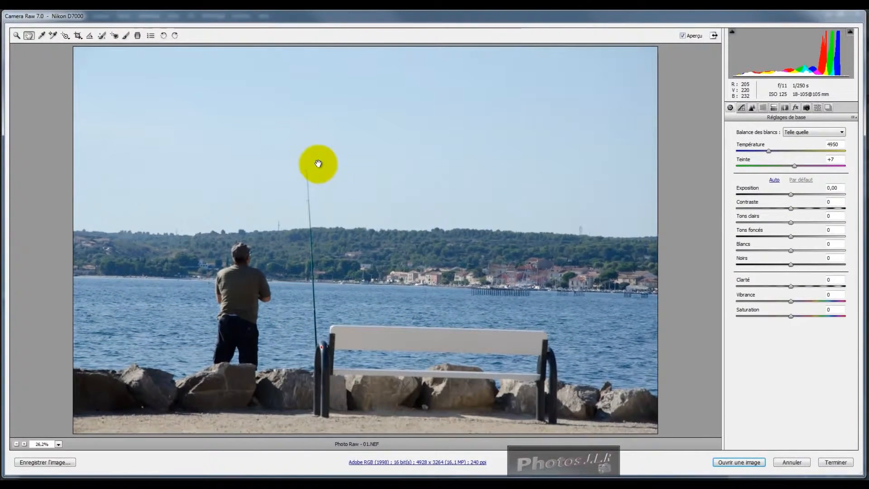
{"action": "mouse_move", "coordinate": [318, 164]}
{"action": "left_mouse_down"}
{"action": "mouse_move", "coordinate": [278, 181]}
{"action": "mouse_move", "coordinate": [336, 198]}
{"action": "mouse_move", "coordinate": [317, 214]}
{"action": "left_mouse_up"}
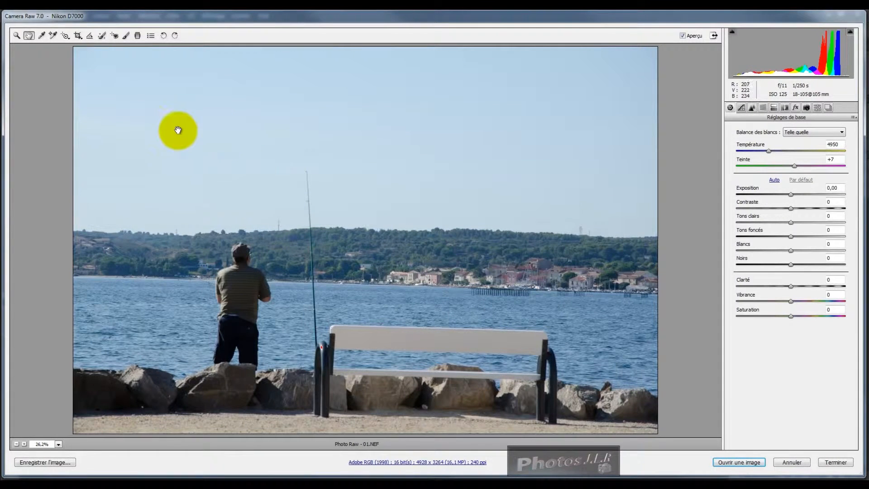
{"action": "mouse_move", "coordinate": [230, 170]}
{"action": "left_mouse_down"}
{"action": "mouse_move", "coordinate": [239, 247]}
{"action": "mouse_move", "coordinate": [235, 229]}
{"action": "mouse_move", "coordinate": [247, 212]}
{"action": "mouse_move", "coordinate": [466, 204]}
{"action": "mouse_move", "coordinate": [186, 163]}
{"action": "mouse_move", "coordinate": [407, 277]}
{"action": "left_mouse_up"}
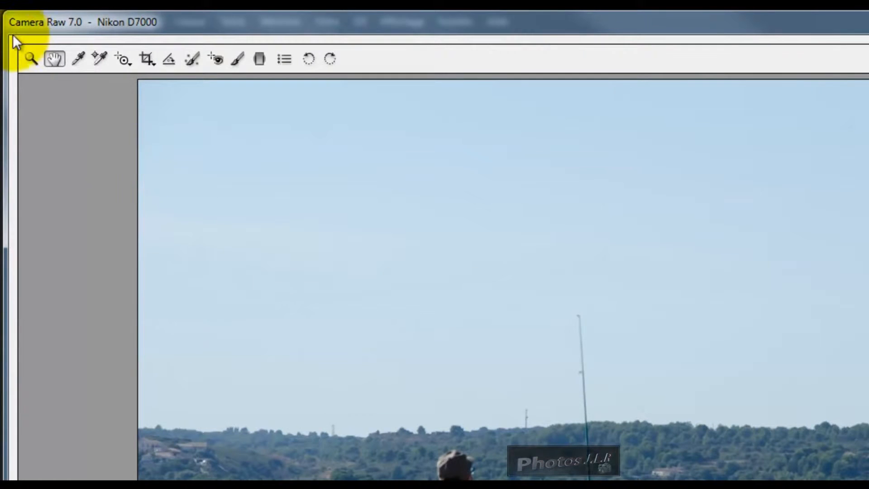
{"action": "left_click", "coordinate": [28, 59]}
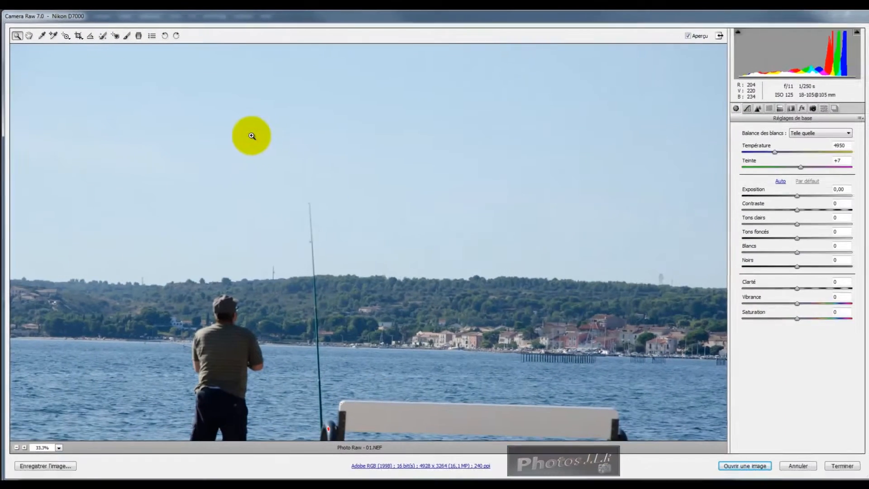
{"action": "left_click", "coordinate": [472, 247]}
{"action": "left_click", "coordinate": [28, 36]}
{"action": "left_click_drag", "start_coordinate": [199, 276], "coordinate": [291, 178]}
{"action": "left_click_drag", "start_coordinate": [321, 396], "coordinate": [335, 245]}
{"action": "left_click_drag", "start_coordinate": [250, 376], "coordinate": [275, 265]}
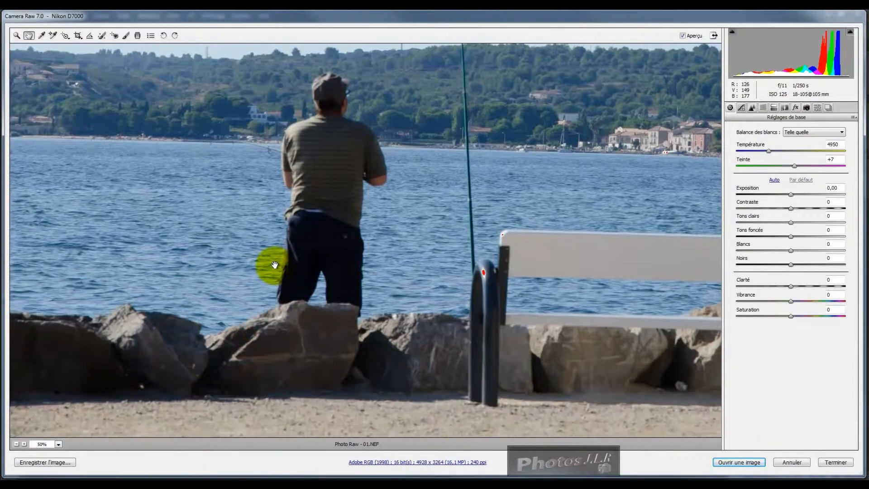
Examine the seaside village and the sky up close, and return the photo to its full-screen fit.
{"action": "mouse_move", "coordinate": [265, 486]}
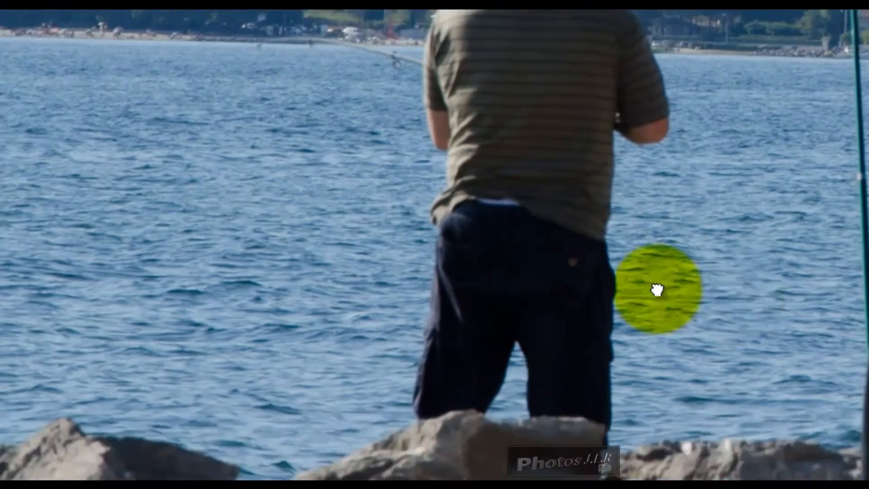
{"action": "left_click_drag", "start_coordinate": [569, 168], "coordinate": [393, 232]}
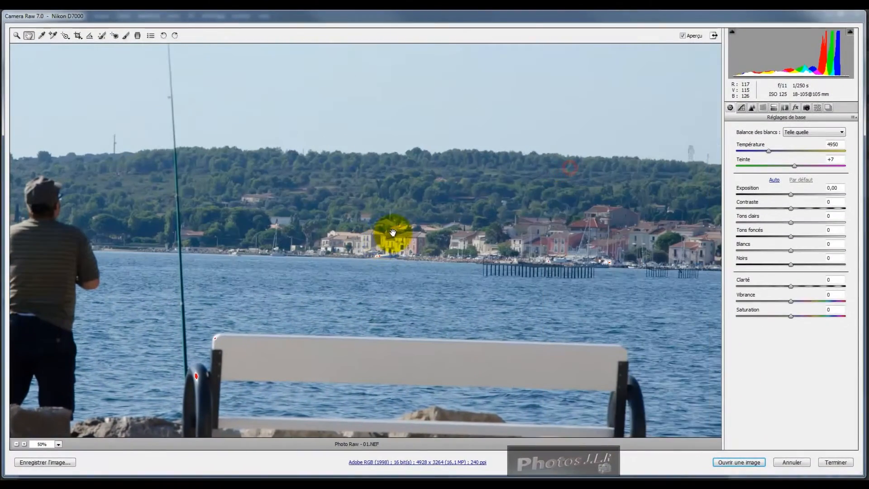
{"action": "left_click_drag", "start_coordinate": [566, 119], "coordinate": [497, 196]}
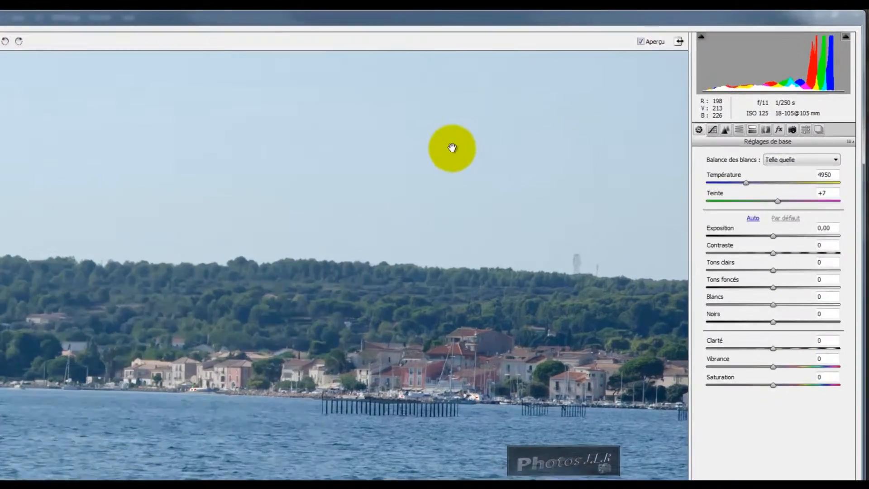
{"action": "right_click", "coordinate": [530, 123]}
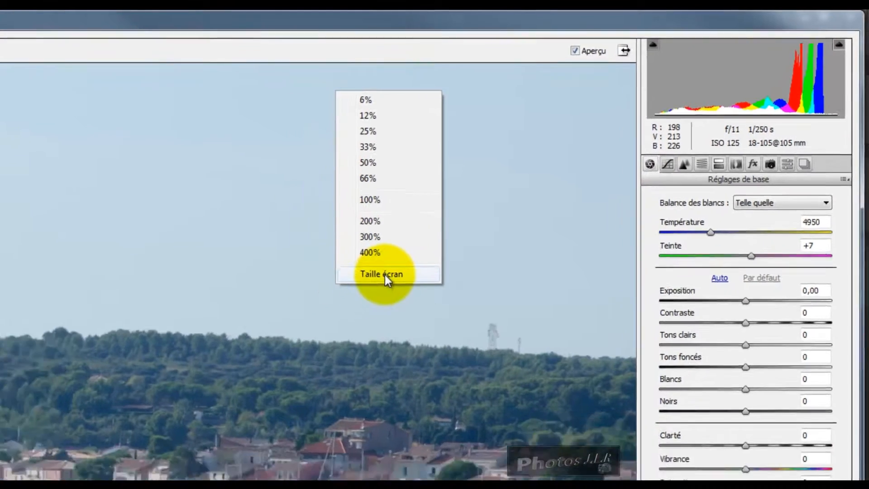
{"action": "left_click", "coordinate": [385, 275]}
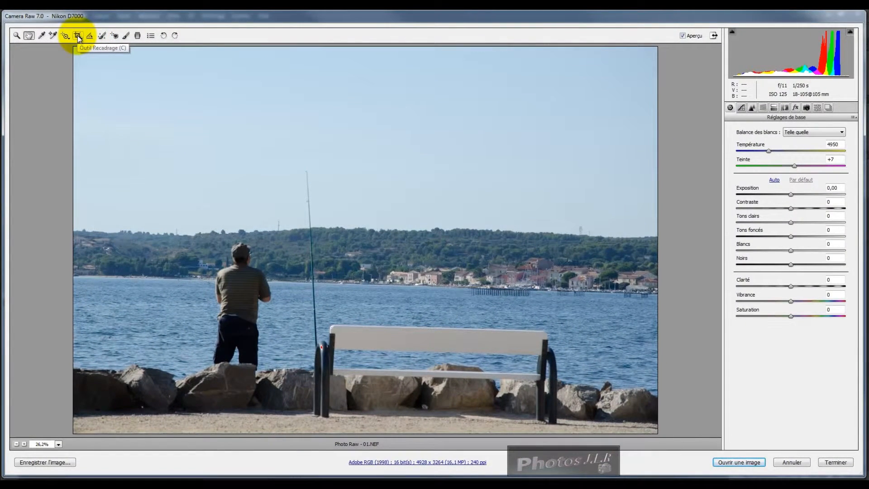
Draw a crop frame with the Crop tool that covers the whole photo from corner to corner.
{"action": "left_click", "coordinate": [78, 37]}
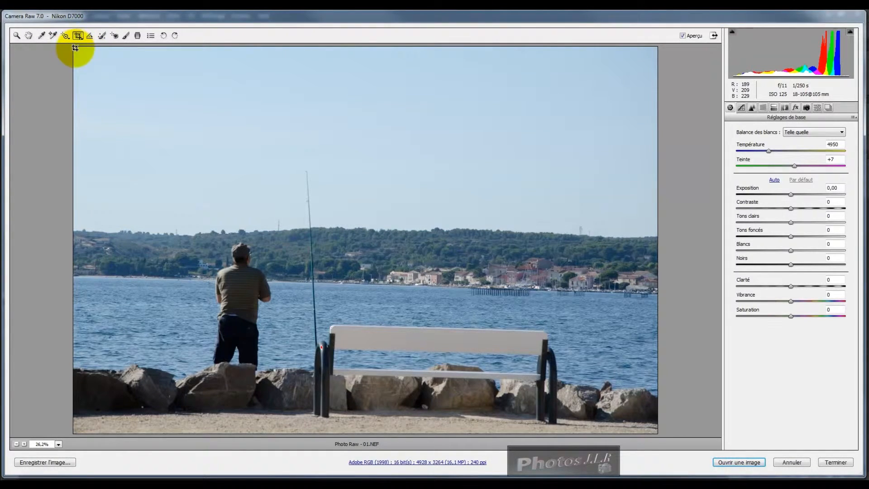
{"action": "left_click_drag", "start_coordinate": [75, 47], "coordinate": [237, 240]}
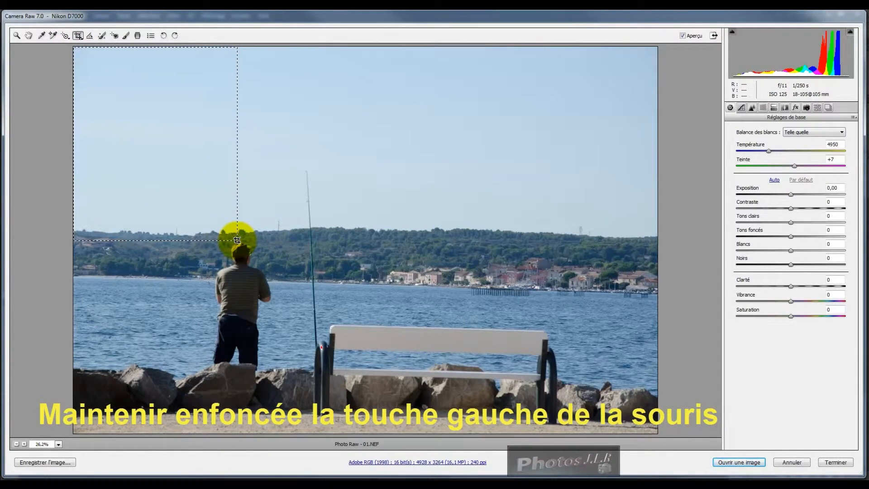
{"action": "left_click_drag", "start_coordinate": [237, 240], "coordinate": [666, 437]}
{"action": "left_click_drag", "start_coordinate": [501, 324], "coordinate": [661, 441]}
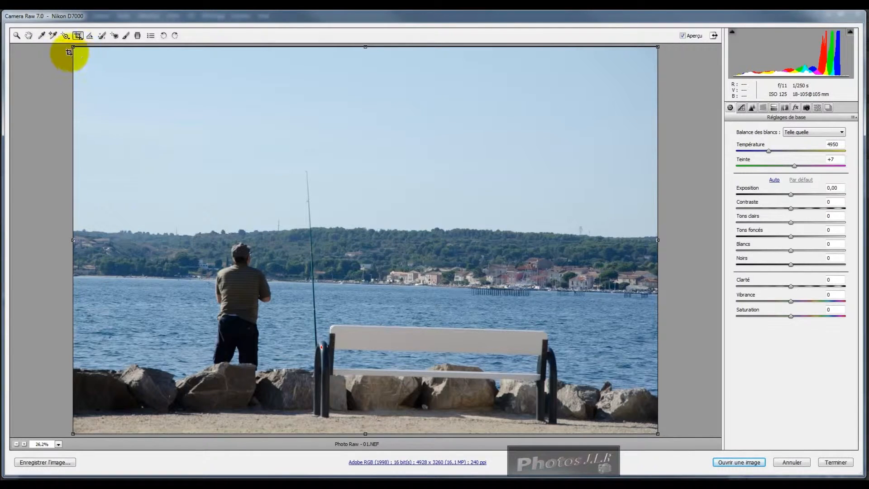
{"action": "mouse_move", "coordinate": [73, 46]}
{"action": "left_mouse_down"}
{"action": "mouse_move", "coordinate": [91, 69]}
{"action": "mouse_move", "coordinate": [78, 91]}
{"action": "mouse_move", "coordinate": [119, 96]}
{"action": "mouse_move", "coordinate": [131, 120]}
{"action": "mouse_move", "coordinate": [118, 135]}
{"action": "mouse_move", "coordinate": [151, 131]}
{"action": "mouse_move", "coordinate": [158, 164]}
{"action": "mouse_move", "coordinate": [274, 124]}
{"action": "mouse_move", "coordinate": [220, 154]}
{"action": "mouse_move", "coordinate": [76, 167]}
{"action": "mouse_move", "coordinate": [67, 160]}
{"action": "mouse_move", "coordinate": [63, 42]}
{"action": "left_mouse_up"}
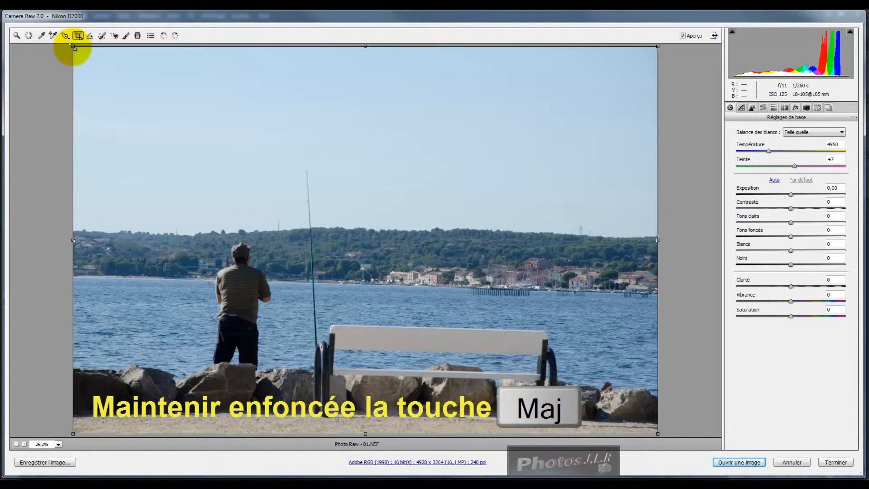
Resize the crop frame proportionally to about 4150 x 2909 px around the fisherman and bench, against the photo's left edge, and apply it.
{"action": "left_click_drag", "start_coordinate": [72, 46], "coordinate": [239, 141]}
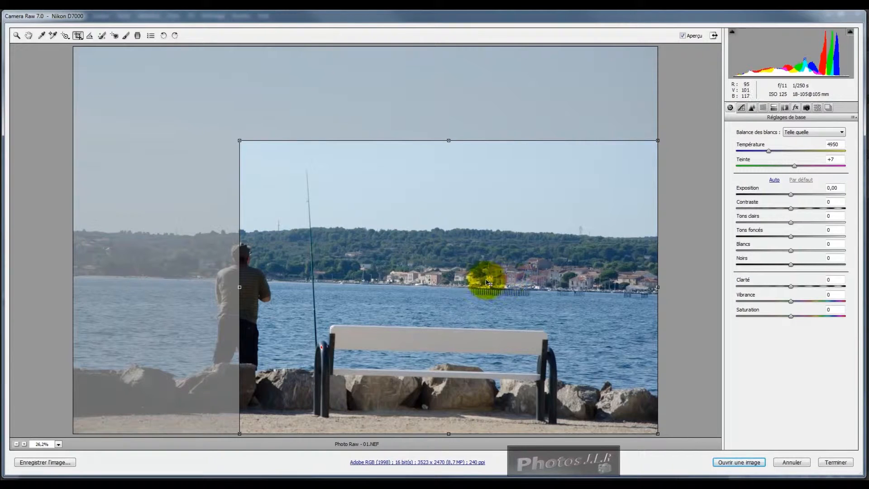
{"action": "left_click_drag", "start_coordinate": [475, 277], "coordinate": [313, 281]}
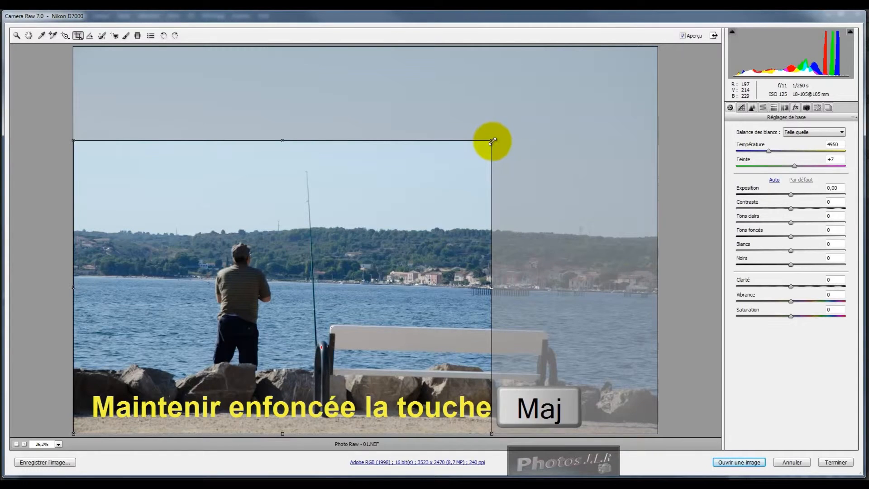
{"action": "left_click_drag", "start_coordinate": [493, 141], "coordinate": [577, 90]}
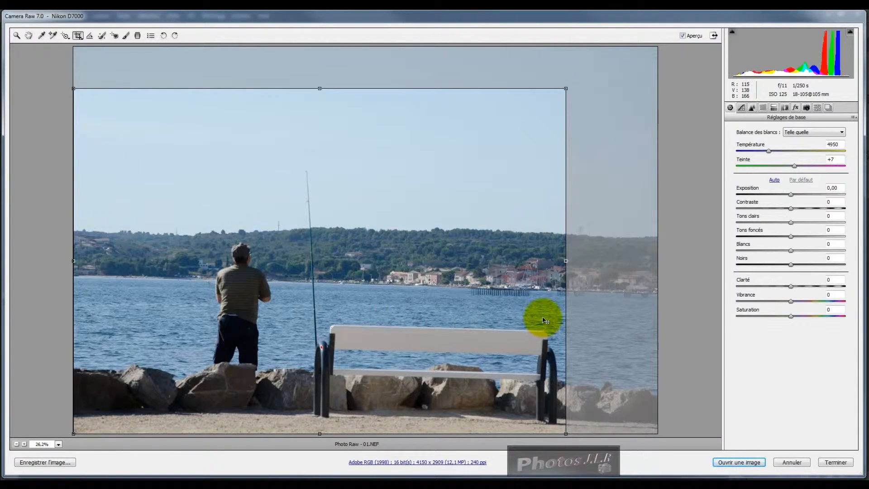
{"action": "key", "text": "Return"}
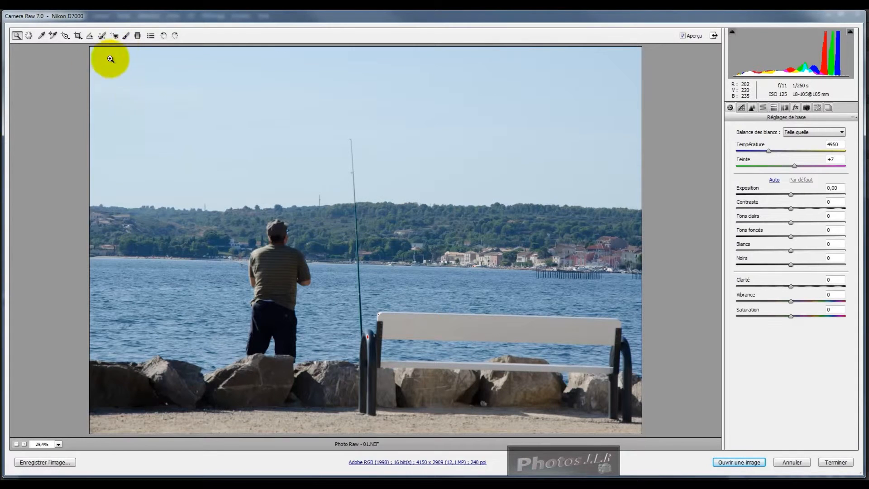
Straighten the photo along the top edge of the bench's backrest and apply the rotated crop.
{"action": "left_click", "coordinate": [89, 36]}
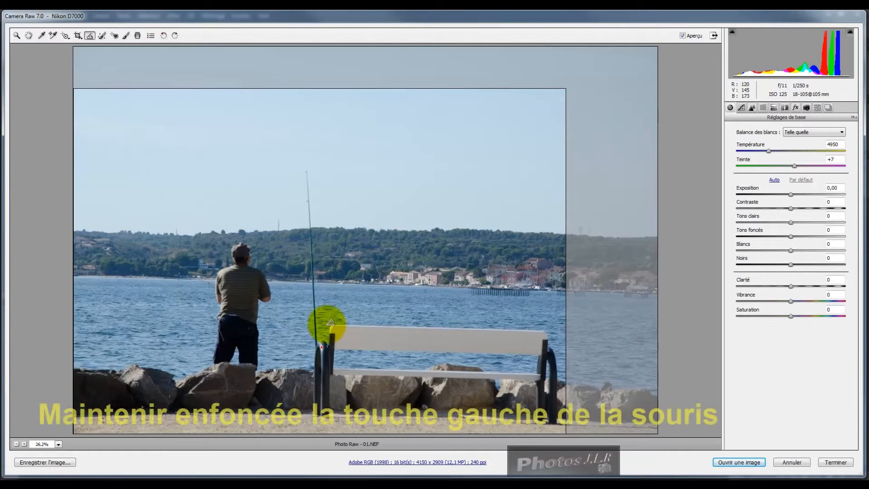
{"action": "left_click_drag", "start_coordinate": [330, 323], "coordinate": [556, 330]}
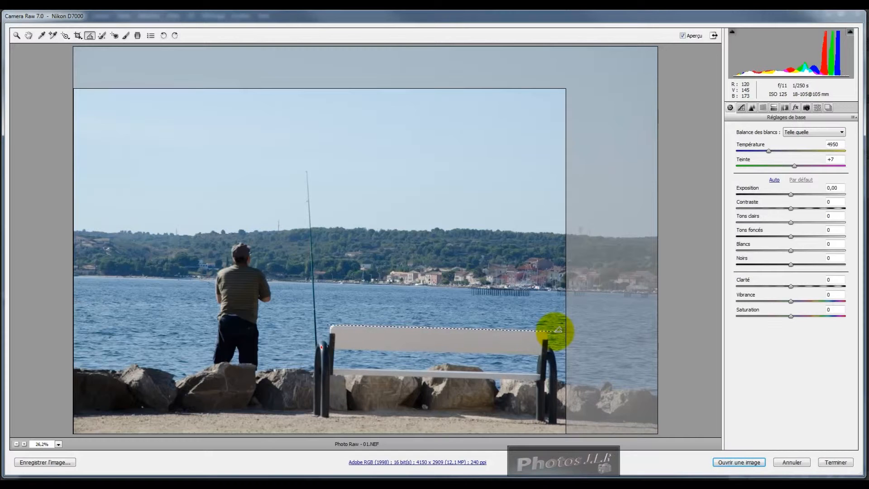
{"action": "left_click_drag", "start_coordinate": [558, 329], "coordinate": [557, 334]}
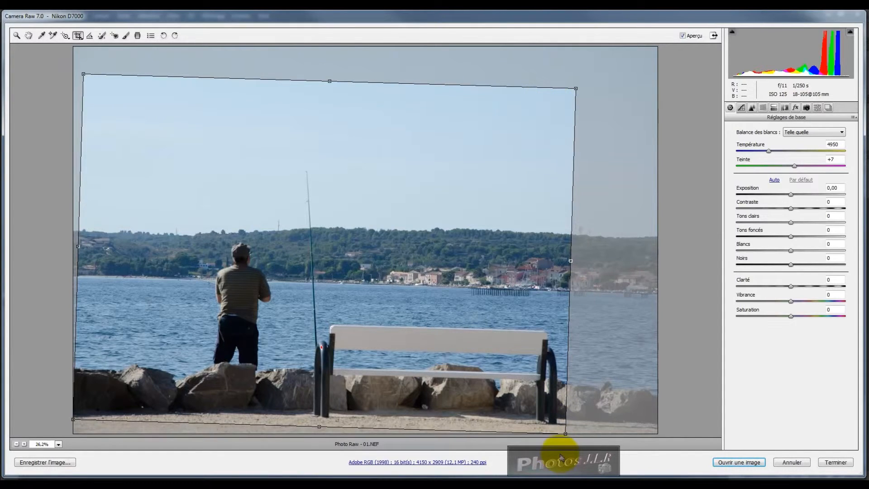
{"action": "key", "text": "Return"}
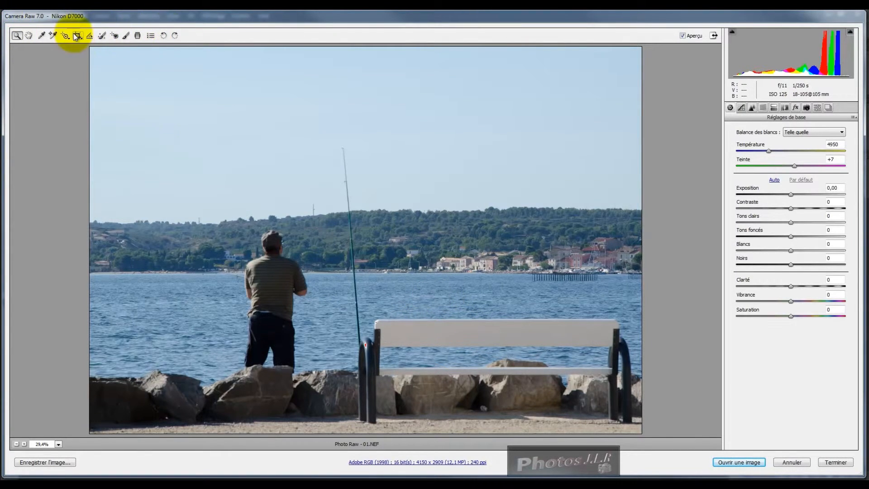
Straighten the photo using a near-vertical reference line through the fisherman and apply the rotated crop.
{"action": "left_click", "coordinate": [89, 36]}
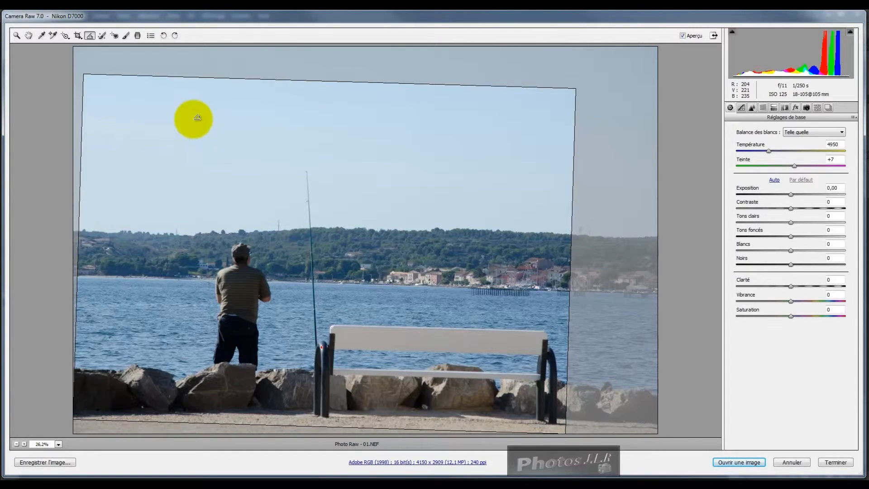
{"action": "left_click_drag", "start_coordinate": [245, 130], "coordinate": [235, 389]}
{"action": "key", "text": "Return"}
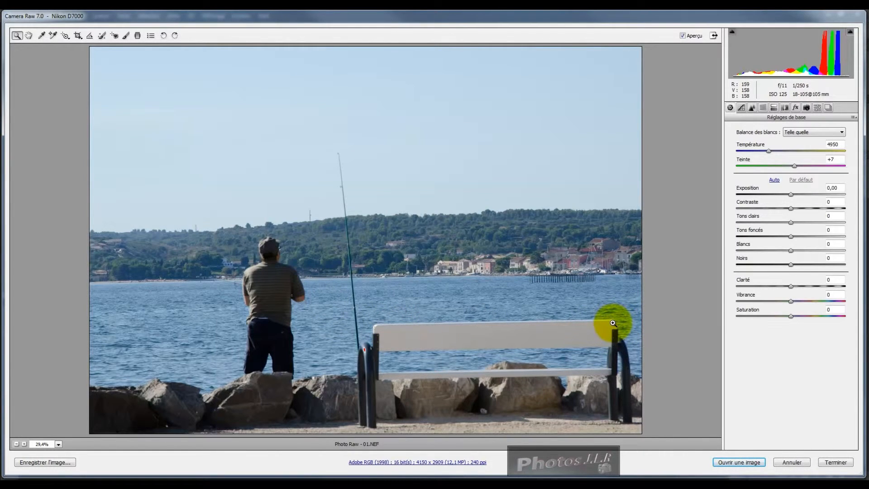
Straighten the photo again using the bench's top edge as the horizontal reference and apply the crop.
{"action": "left_click", "coordinate": [90, 37]}
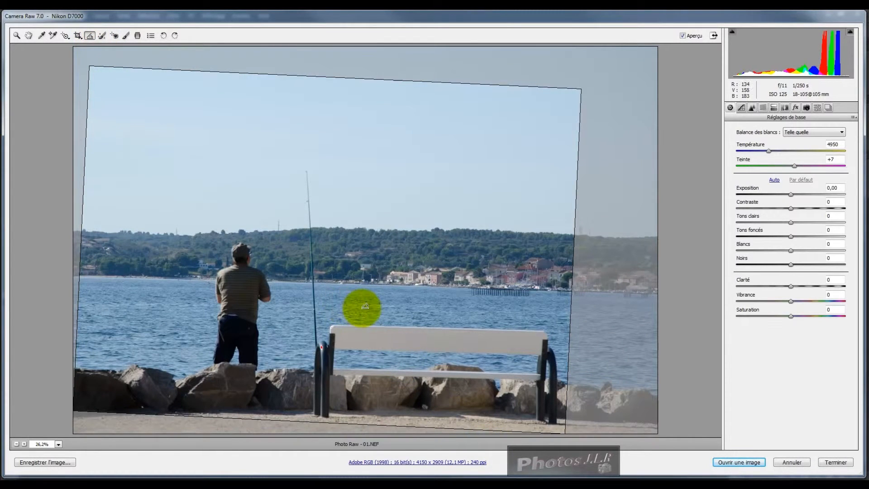
{"action": "left_click_drag", "start_coordinate": [332, 326], "coordinate": [553, 331]}
{"action": "key", "text": "Return"}
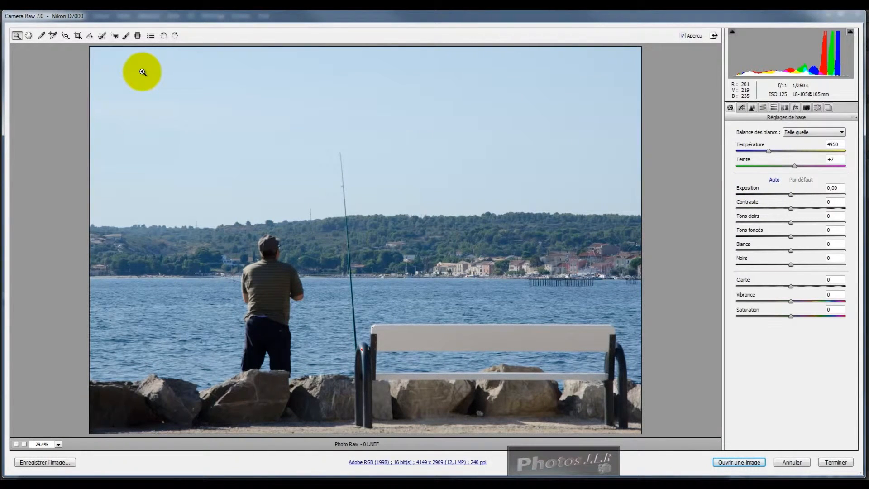
Finish the raw edits of Photo Raw - 01, keeping the settings without opening the image for further editing.
{"action": "key", "text": "h"}
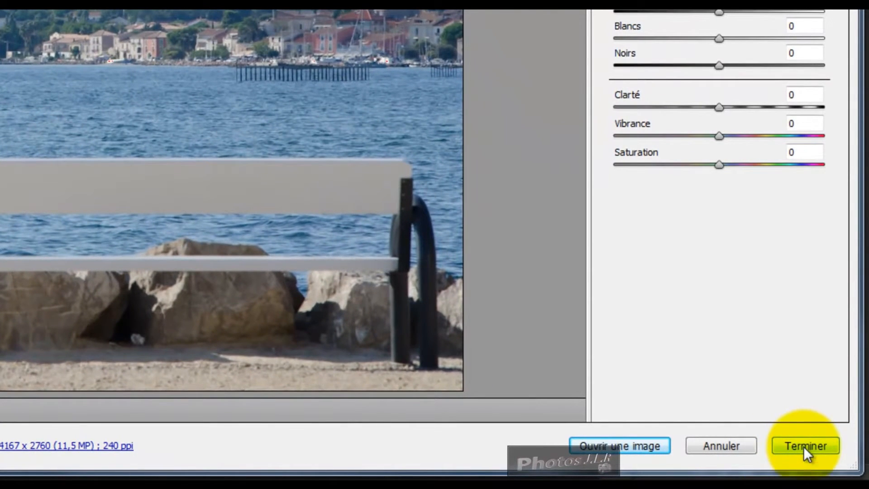
{"action": "left_click", "coordinate": [803, 446]}
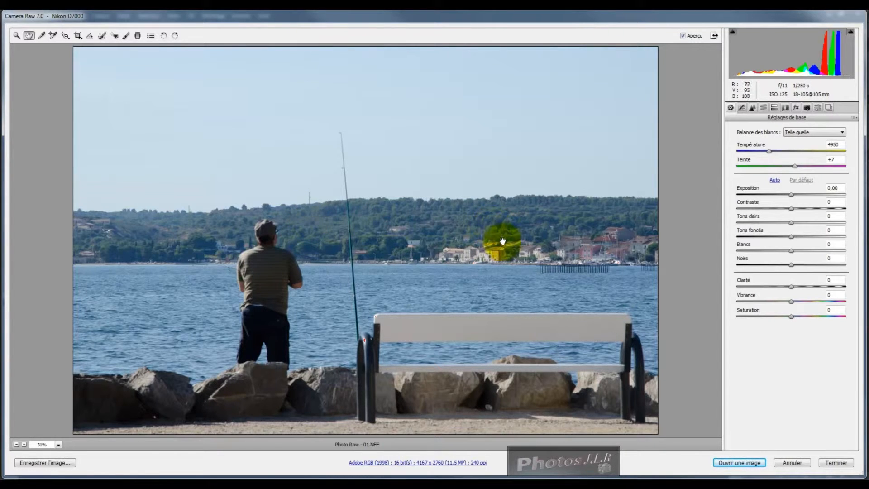
{"action": "left_click", "coordinate": [835, 464]}
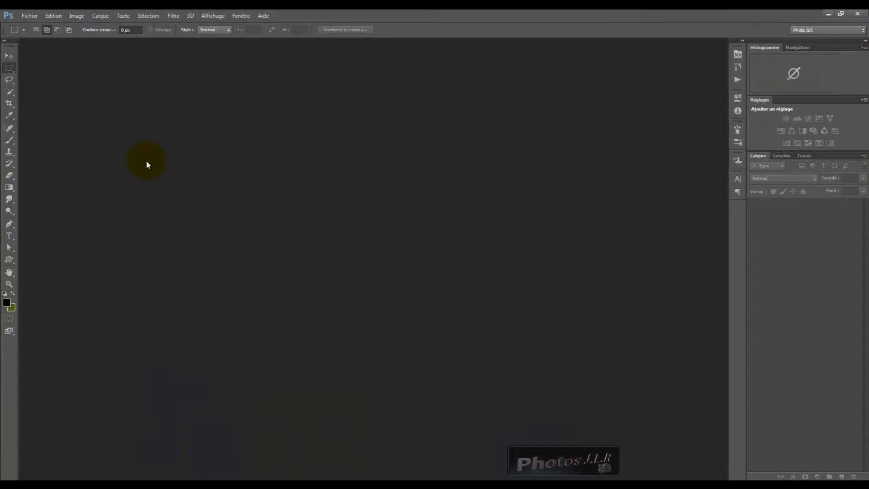
Open the raw file Photo Raw - 05 from the Caméra raw Tuto folder.
{"action": "left_click", "coordinate": [28, 16]}
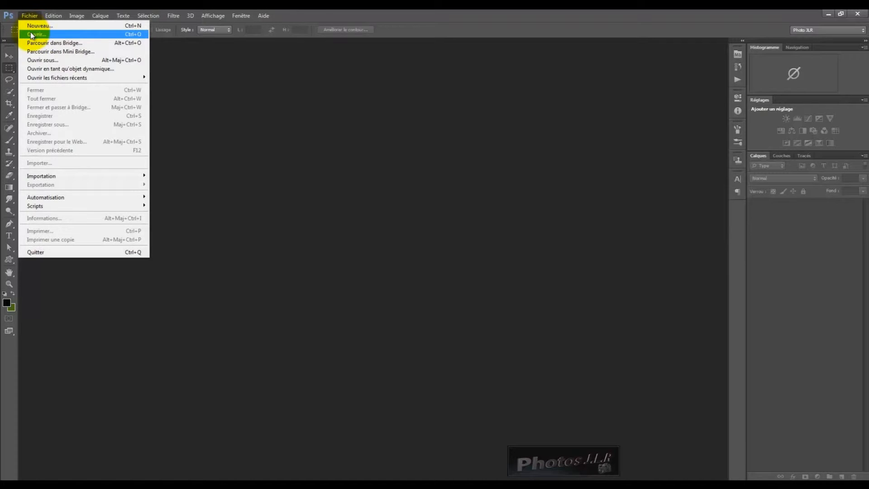
{"action": "left_click", "coordinate": [32, 33]}
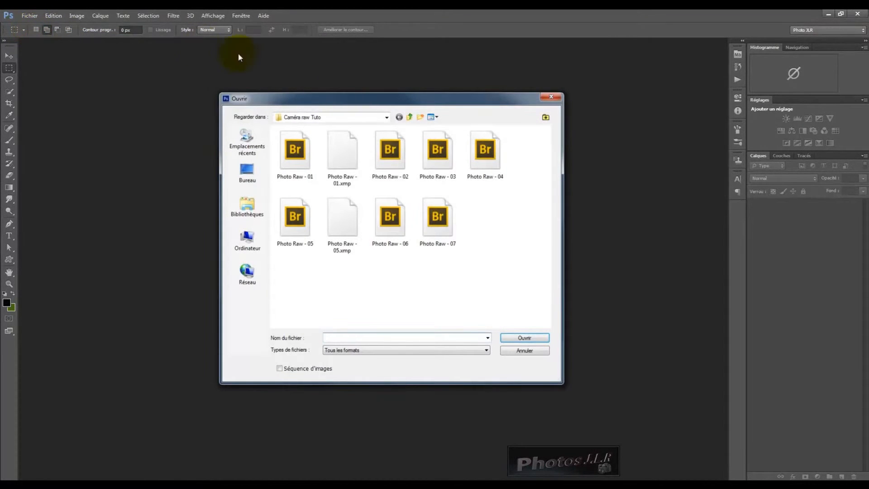
{"action": "double_click", "coordinate": [299, 235]}
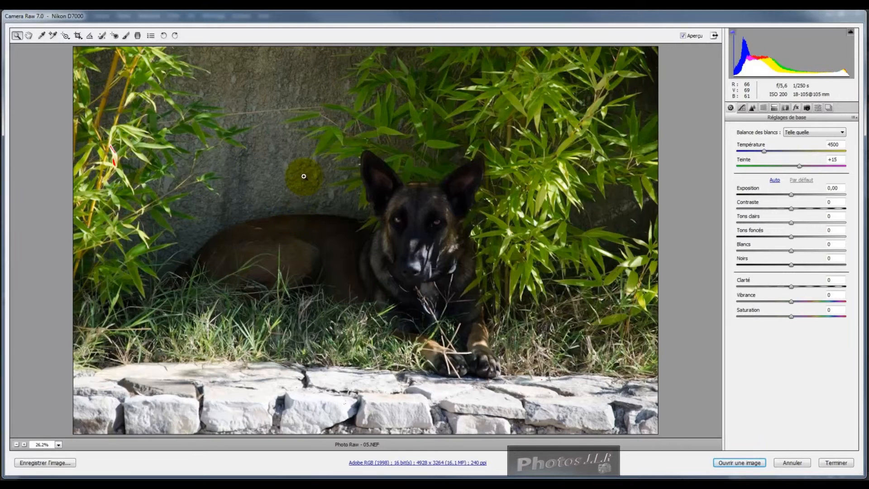
Apply the red-eye correction to the dog's eye on the left of the photo, framing the whole eye and its surroundings.
{"action": "left_click", "coordinate": [416, 234]}
{"action": "left_click", "coordinate": [420, 240]}
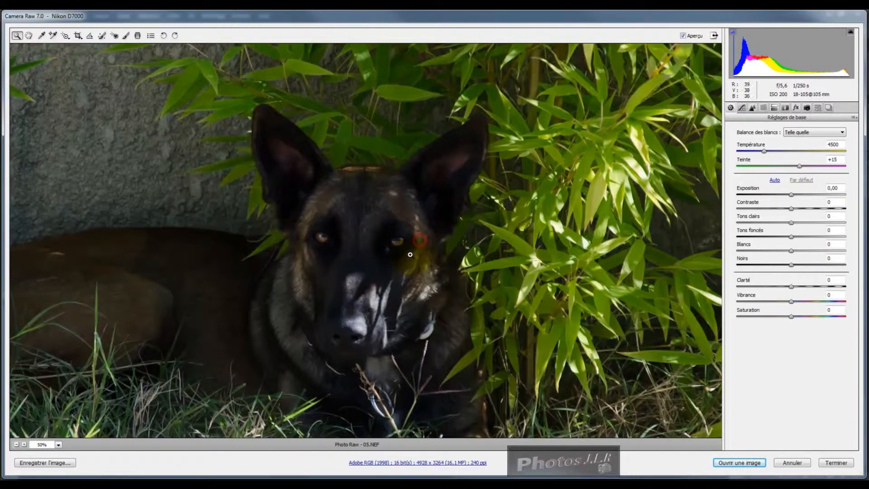
{"action": "left_click", "coordinate": [345, 247]}
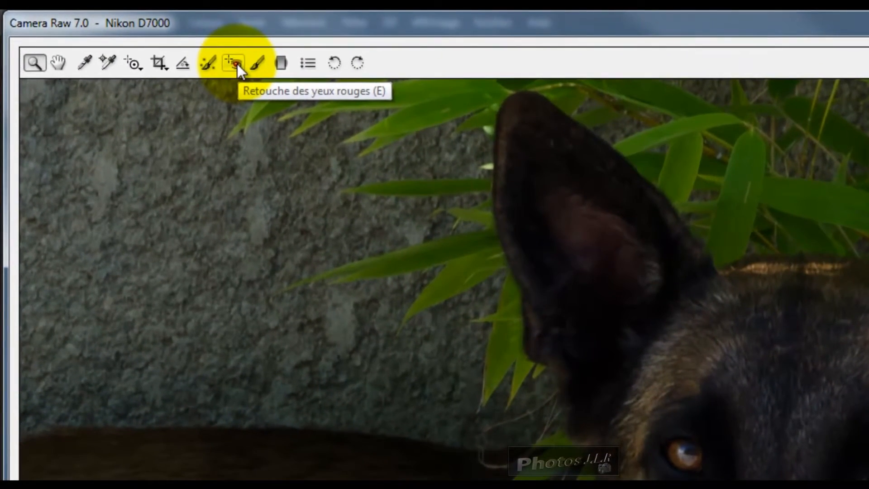
{"action": "left_click", "coordinate": [238, 64]}
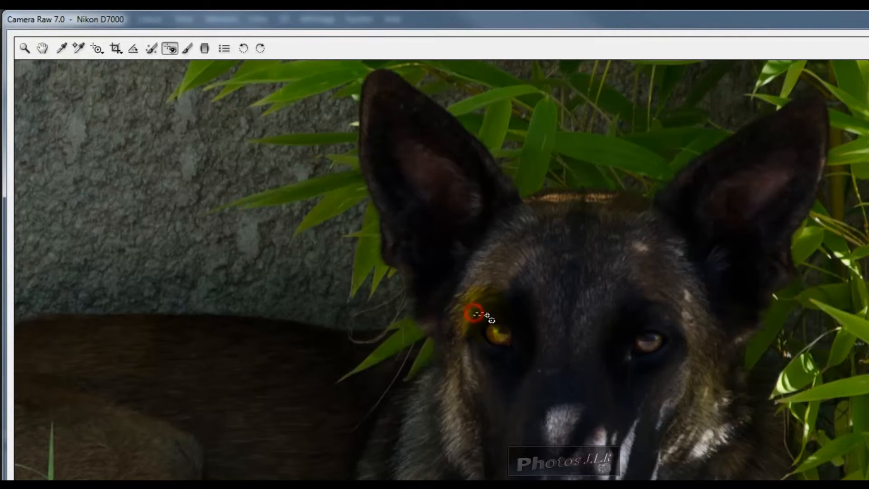
{"action": "left_click_drag", "start_coordinate": [502, 319], "coordinate": [523, 356]}
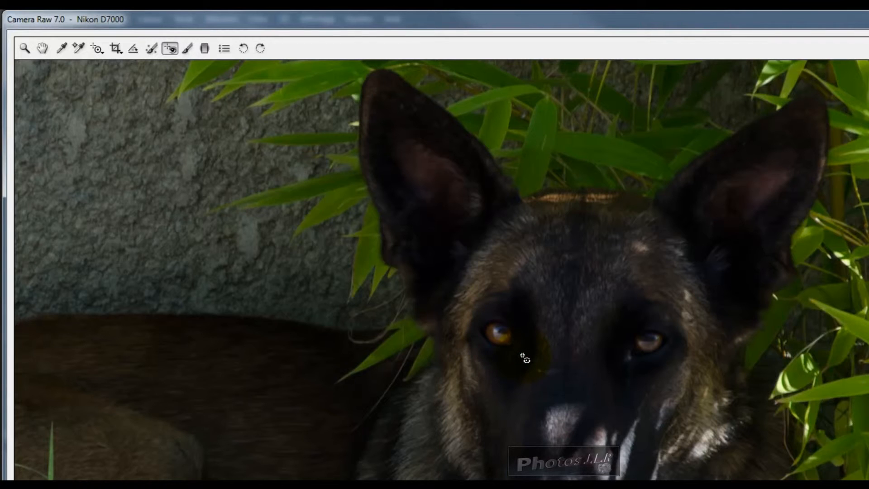
{"action": "left_click", "coordinate": [466, 307]}
{"action": "left_click_drag", "start_coordinate": [460, 303], "coordinate": [536, 365]}
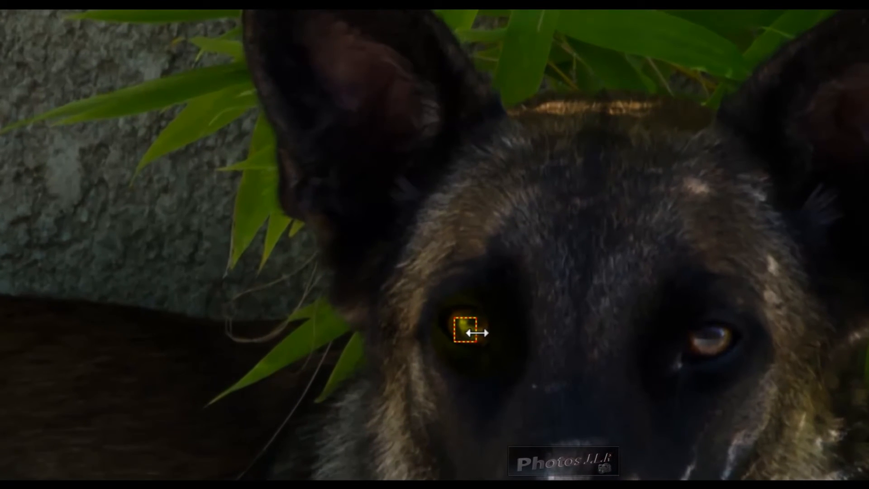
Resize the red-eye correction frame slightly so it surrounds the pupil of the corrected eye.
{"action": "left_click", "coordinate": [505, 338]}
{"action": "mouse_move", "coordinate": [478, 333]}
{"action": "left_mouse_down"}
{"action": "mouse_move", "coordinate": [494, 332]}
{"action": "mouse_move", "coordinate": [482, 332]}
{"action": "left_mouse_up"}
{"action": "left_click_drag", "start_coordinate": [463, 316], "coordinate": [449, 327]}
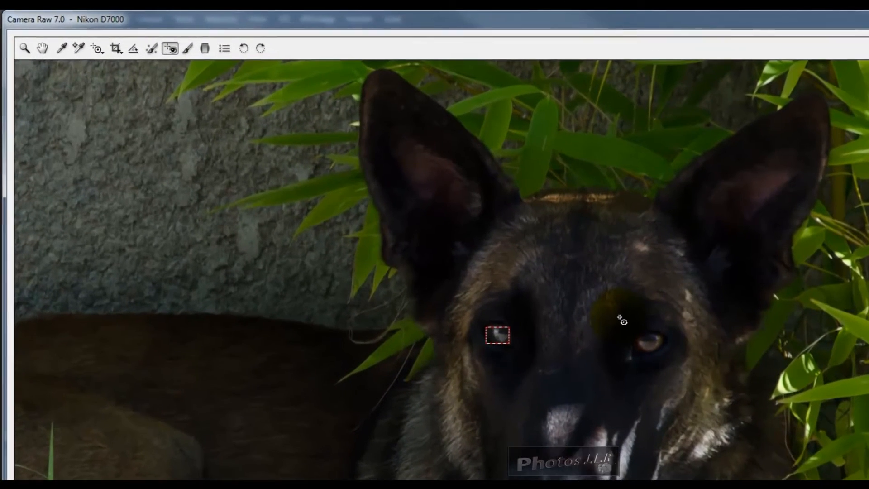
Try to apply the red-eye correction to the dog's other eye, and dismiss the resulting dialog.
{"action": "left_click_drag", "start_coordinate": [627, 319], "coordinate": [689, 368]}
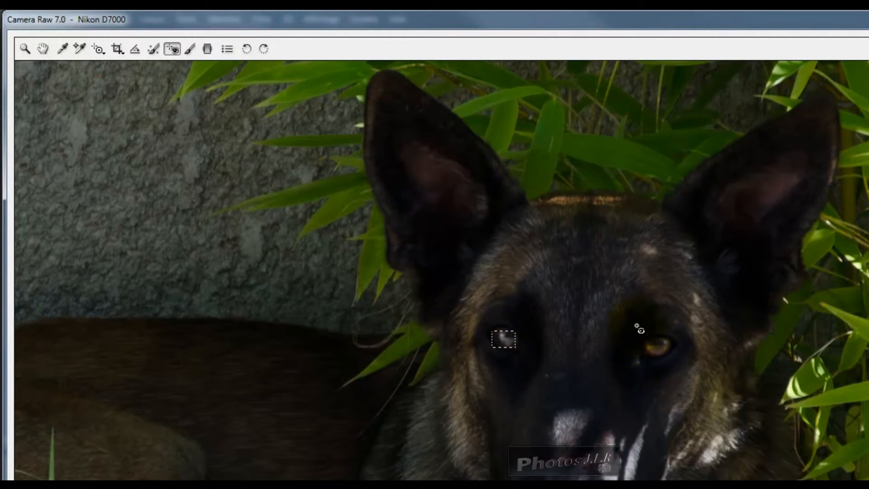
{"action": "left_click_drag", "start_coordinate": [629, 326], "coordinate": [686, 372]}
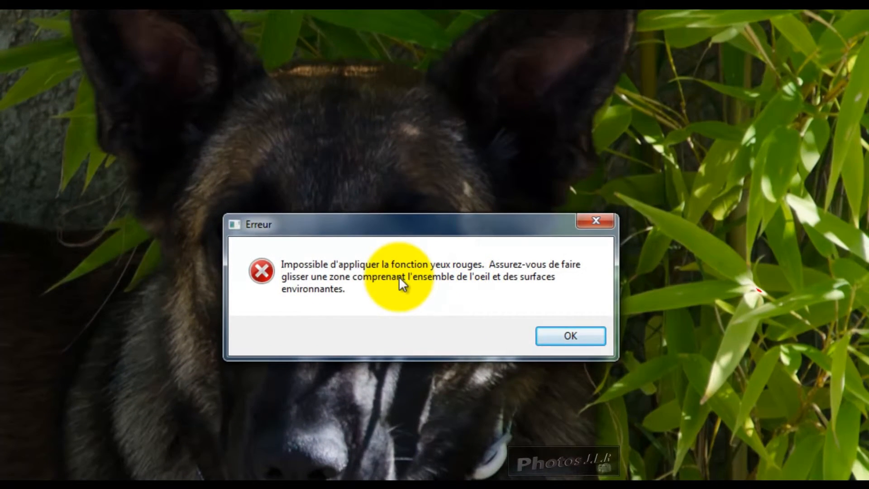
{"action": "left_click", "coordinate": [568, 337]}
{"action": "left_click", "coordinate": [233, 235]}
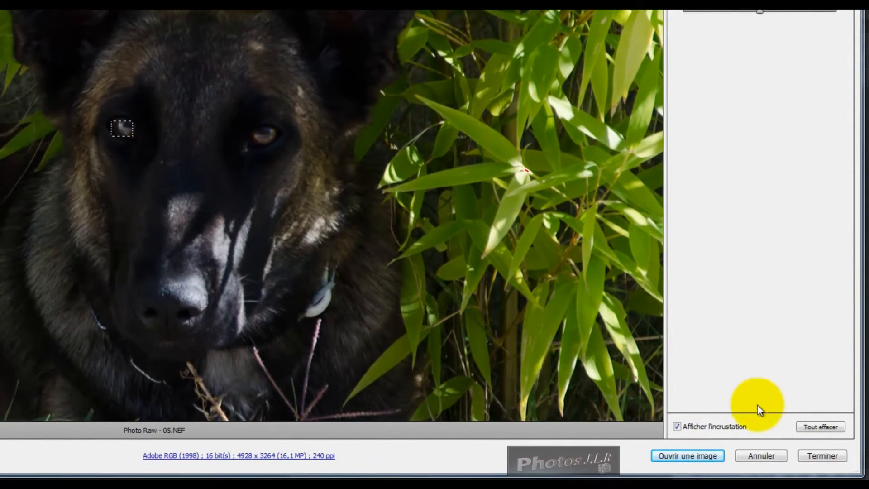
Hide the red-eye correction overlay and test the Taille setting at 100 and 1 before setting it to 50.
{"action": "left_click", "coordinate": [677, 426]}
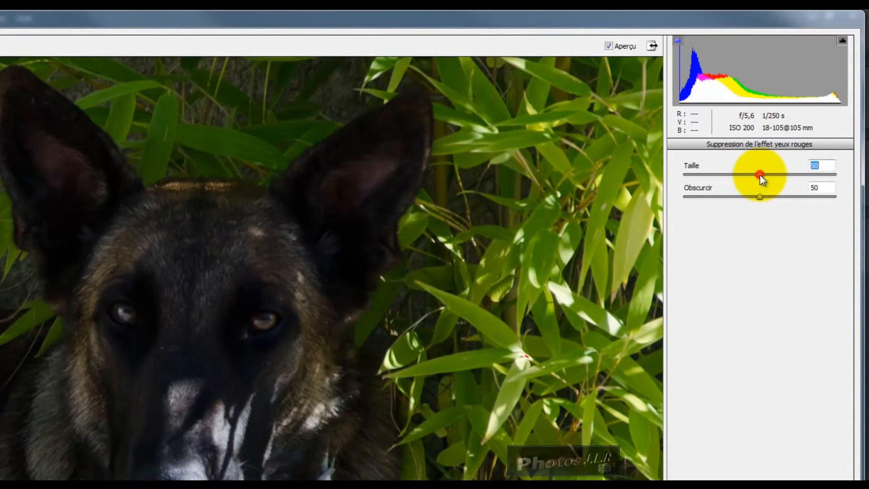
{"action": "left_click_drag", "start_coordinate": [795, 178], "coordinate": [843, 182]}
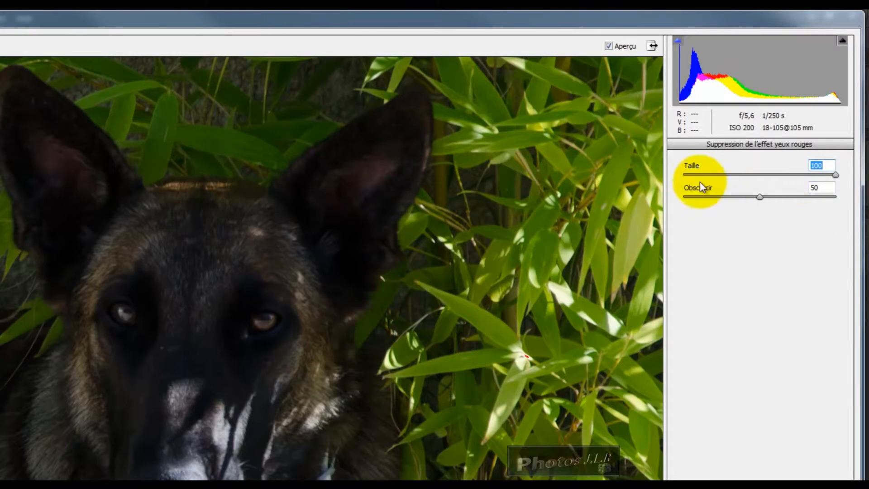
{"action": "left_click", "coordinate": [686, 175]}
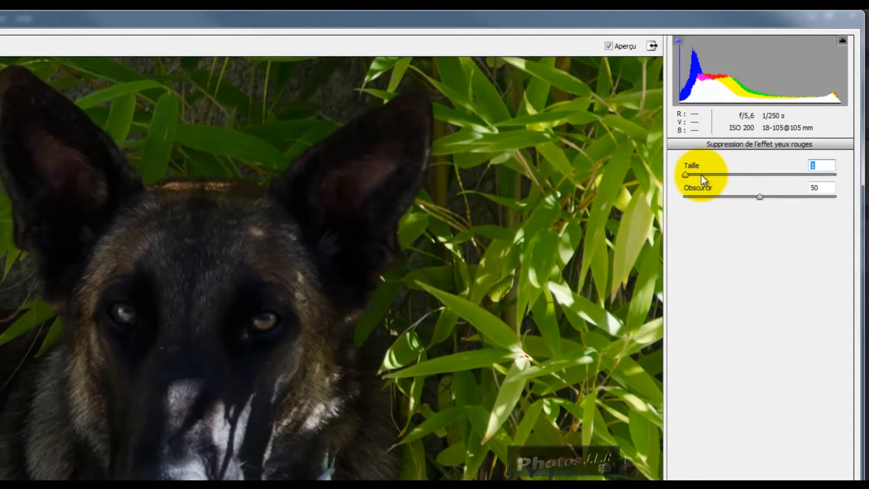
{"action": "left_click_drag", "start_coordinate": [684, 176], "coordinate": [761, 176]}
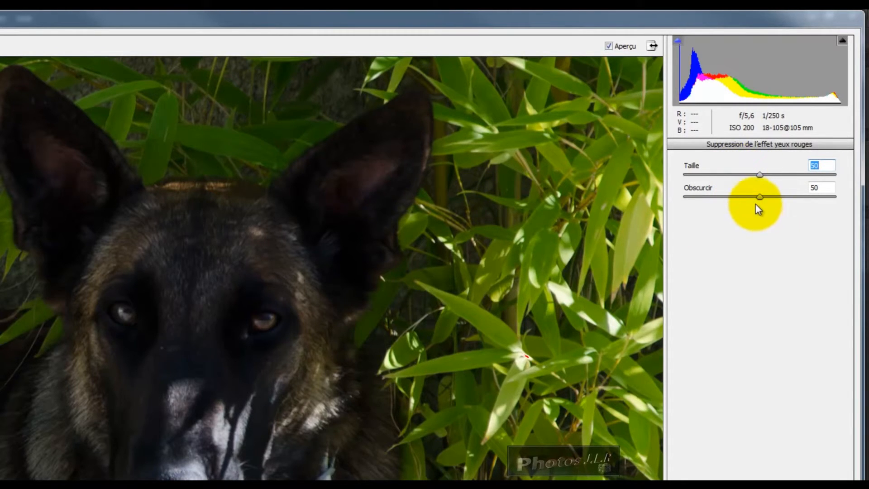
Test the Obscurcir setting at 0 and 100, and clear all red-eye corrections from the photo.
{"action": "left_click_drag", "start_coordinate": [759, 199], "coordinate": [738, 200]}
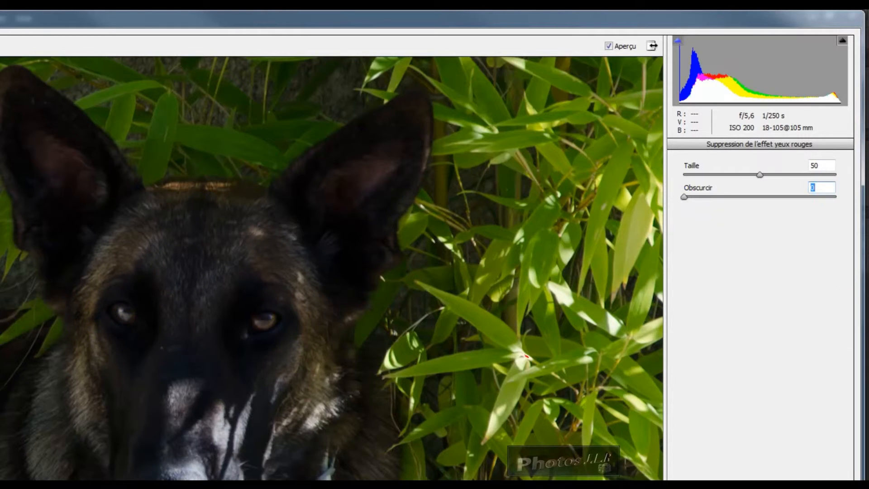
{"action": "left_click", "coordinate": [835, 197]}
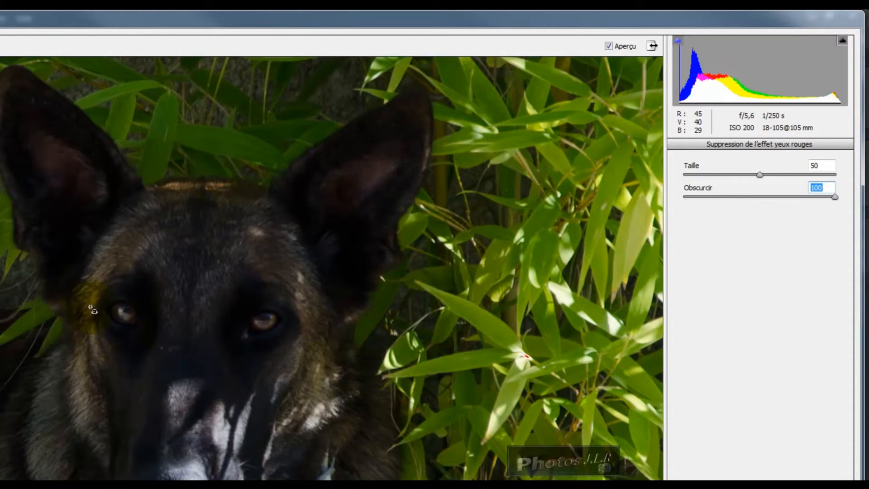
{"action": "double_click", "coordinate": [835, 197]}
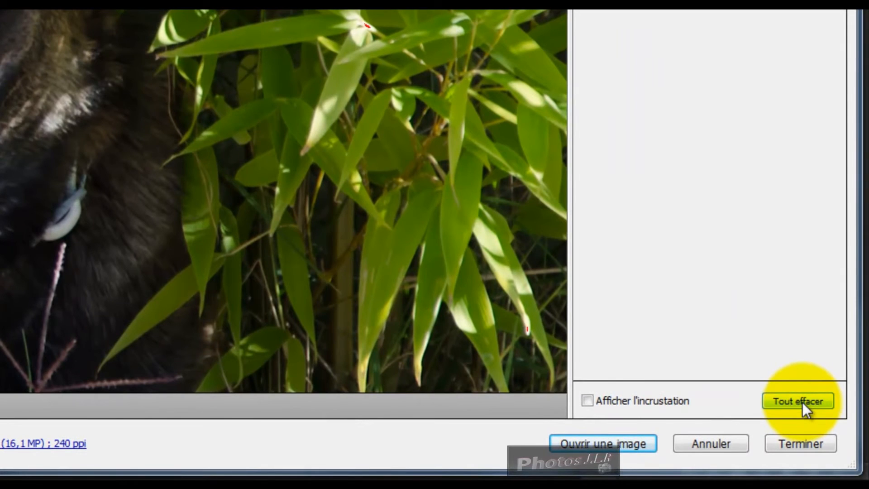
{"action": "left_click", "coordinate": [802, 402]}
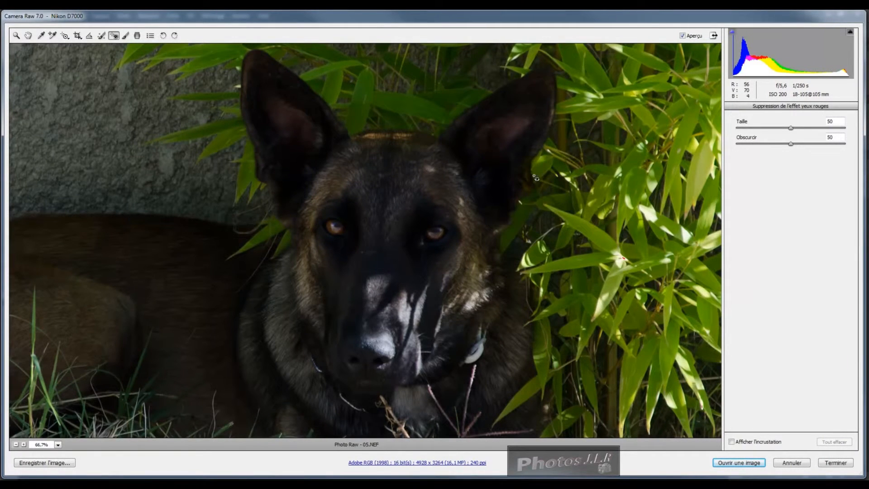
Fit the whole dog photo on screen and finish with Photo Raw - 05 without opening it for further editing.
{"action": "left_click", "coordinate": [15, 35]}
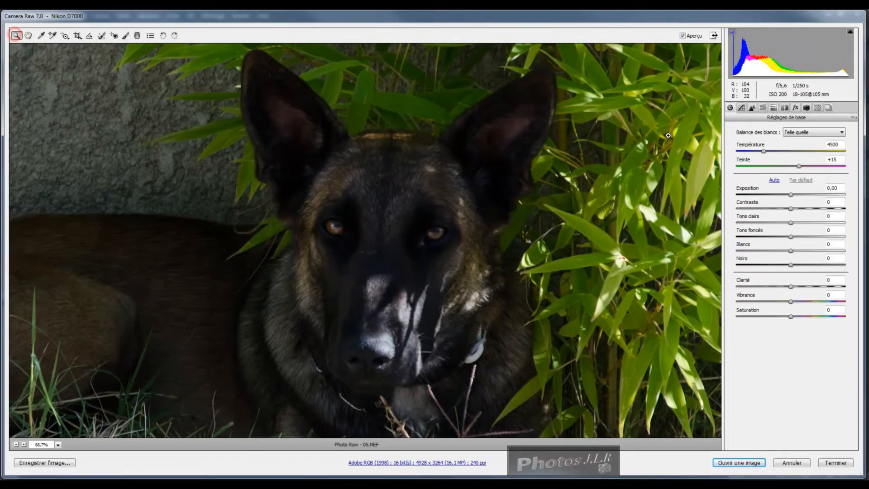
{"action": "right_click", "coordinate": [617, 141]}
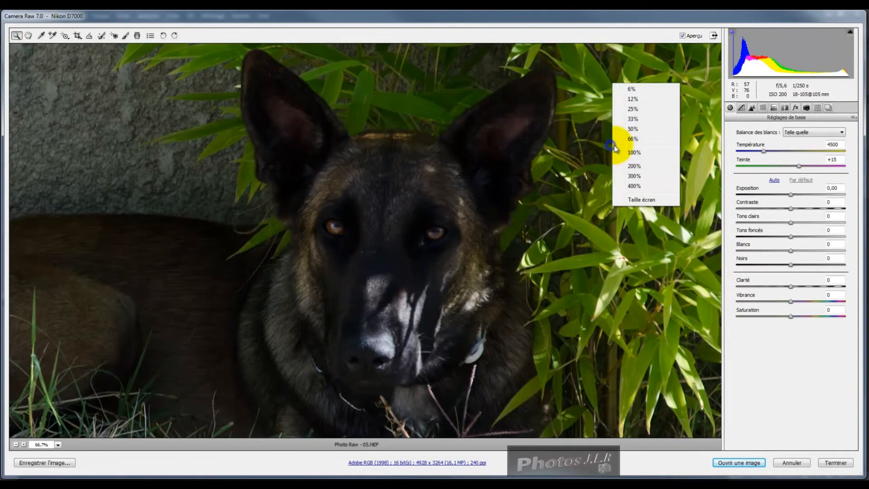
{"action": "left_click", "coordinate": [635, 200]}
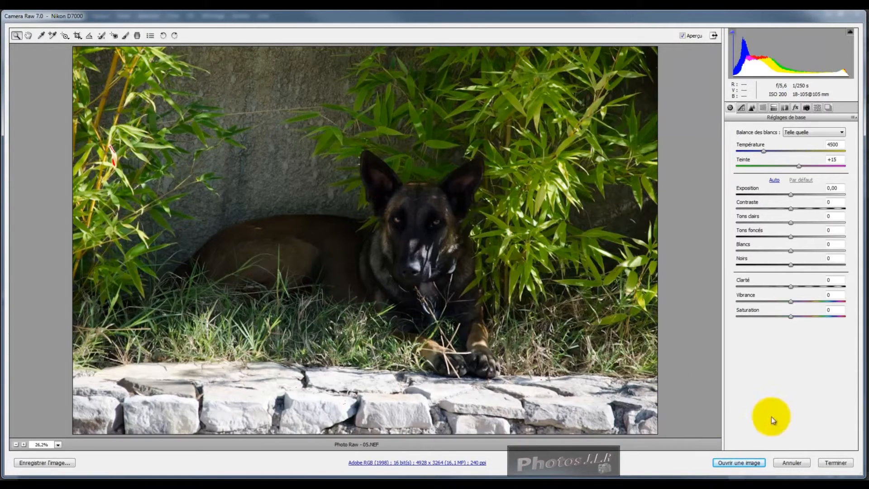
{"action": "left_click", "coordinate": [836, 462]}
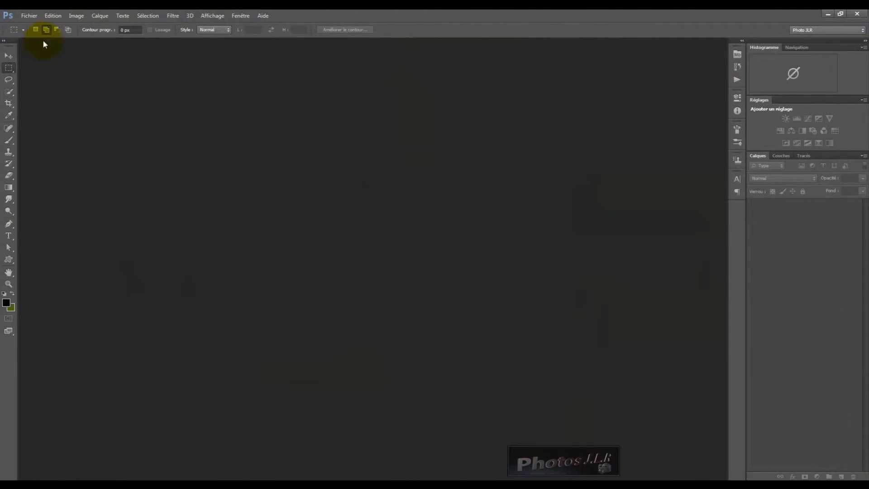
Open the raw file Photo Raw - 01 from the Caméra raw Tuto folder.
{"action": "left_click", "coordinate": [29, 16]}
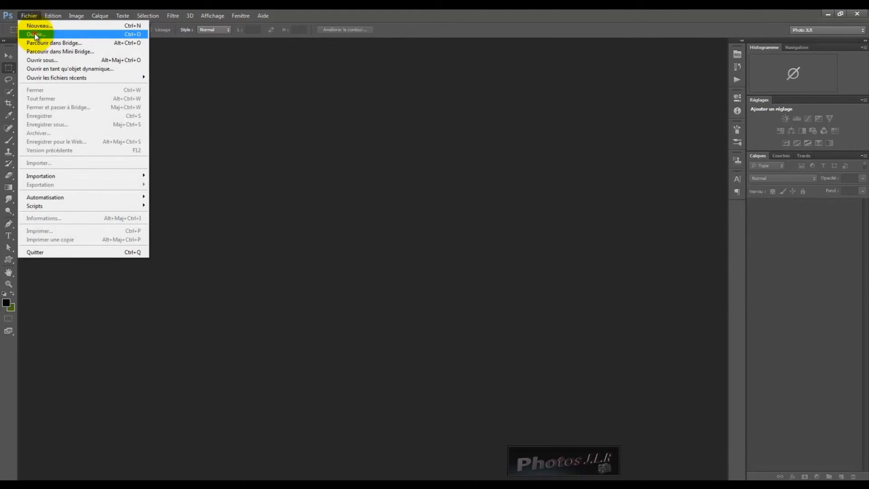
{"action": "left_click", "coordinate": [36, 35]}
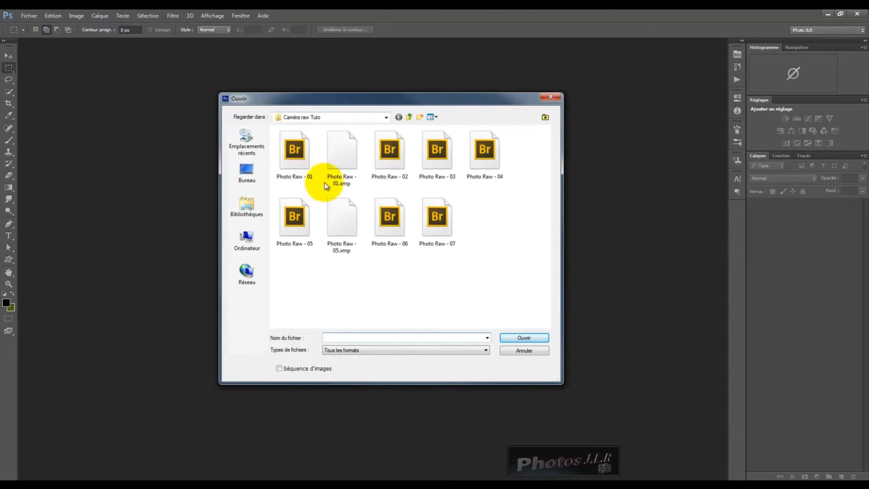
{"action": "left_click", "coordinate": [295, 154]}
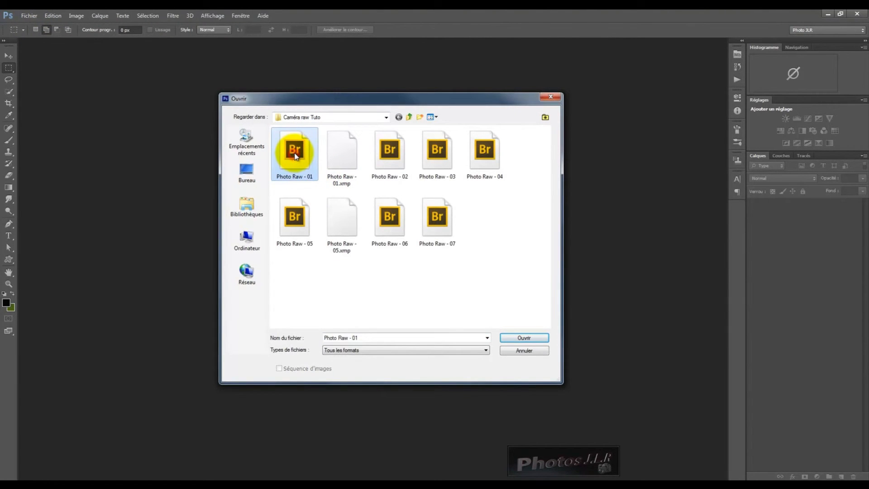
{"action": "double_click", "coordinate": [298, 156]}
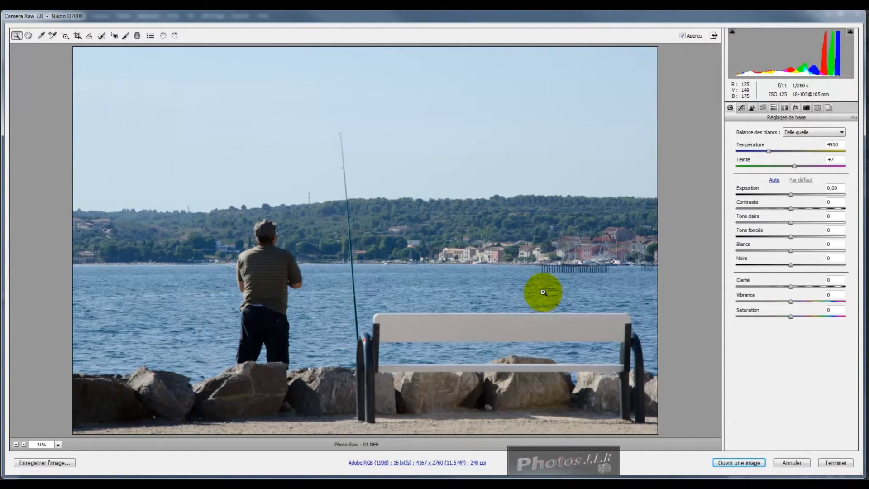
In the Camera Raw preferences, set JPEG handling to automatically open all supported JPEG files.
{"action": "key", "text": "h"}
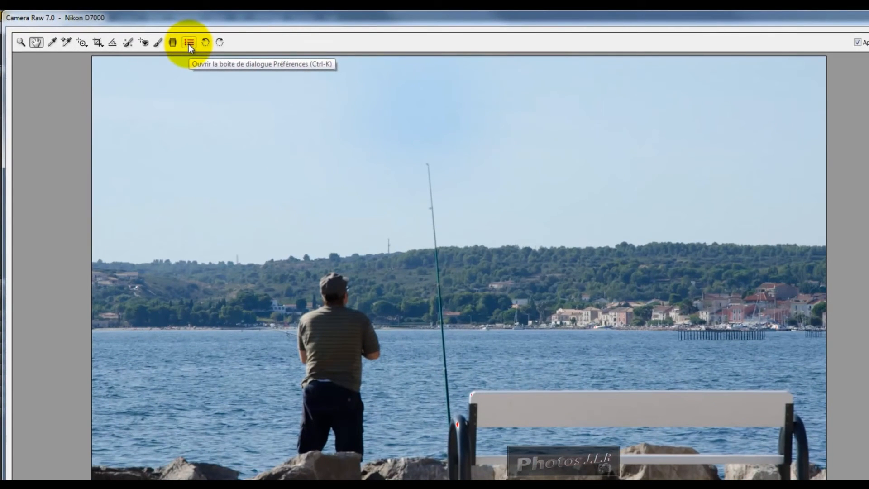
{"action": "left_click", "coordinate": [189, 45]}
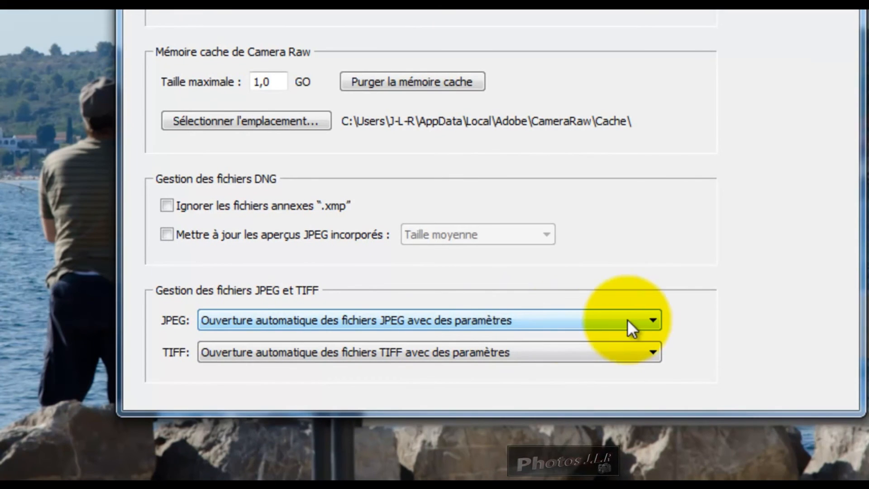
{"action": "left_click", "coordinate": [654, 321]}
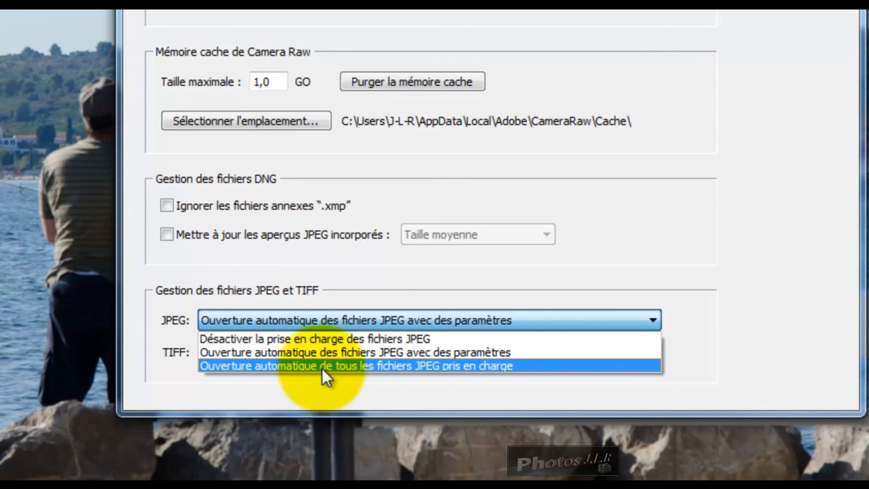
{"action": "left_click", "coordinate": [308, 366]}
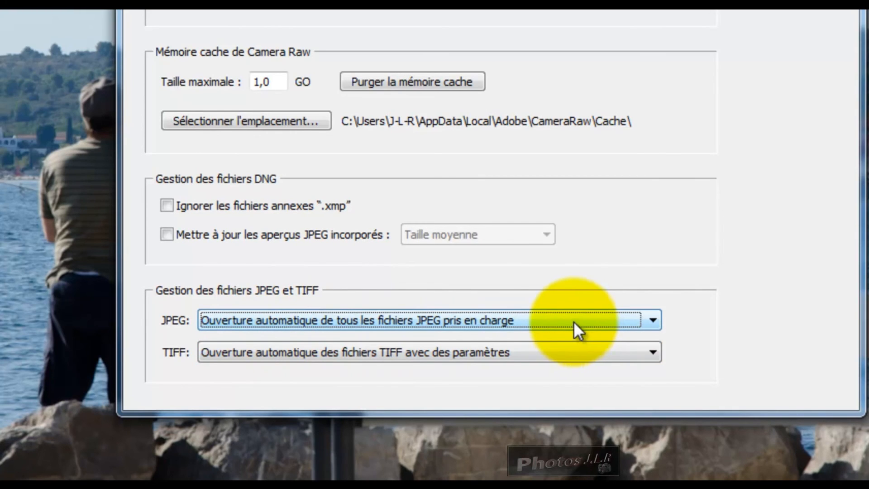
Set JPEG and TIFF handling to automatically open only files with settings (Ouverture automatique des fichiers avec des paramètres).
{"action": "left_click", "coordinate": [653, 319]}
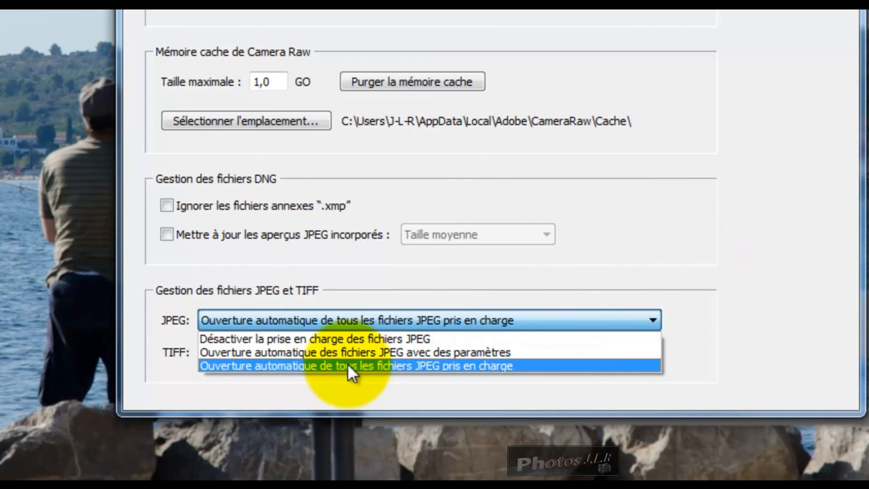
{"action": "left_click", "coordinate": [334, 354]}
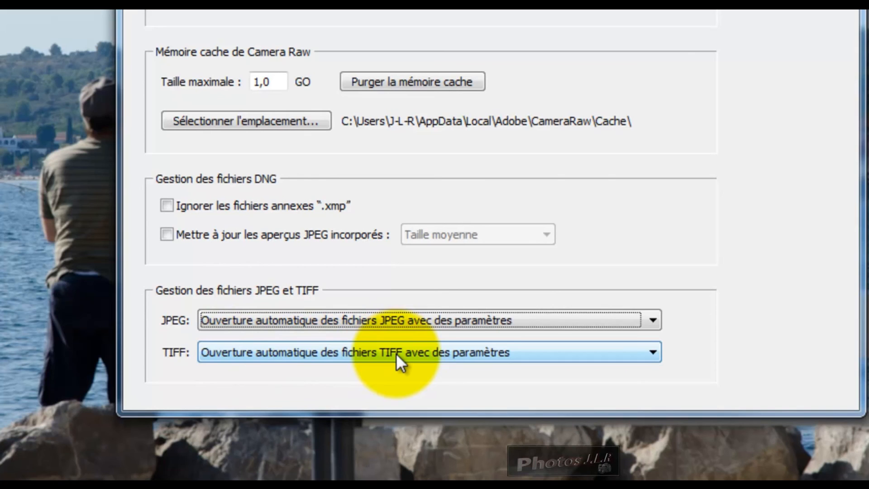
{"action": "left_click", "coordinate": [652, 353]}
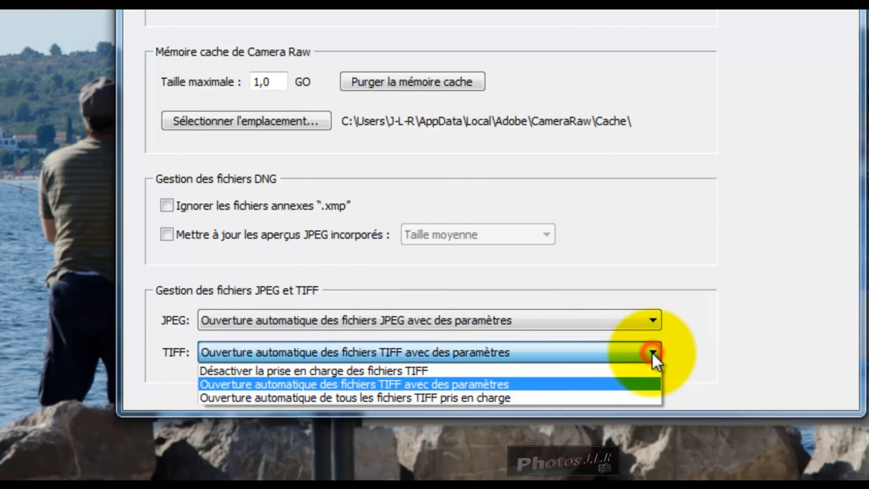
{"action": "left_click", "coordinate": [357, 387]}
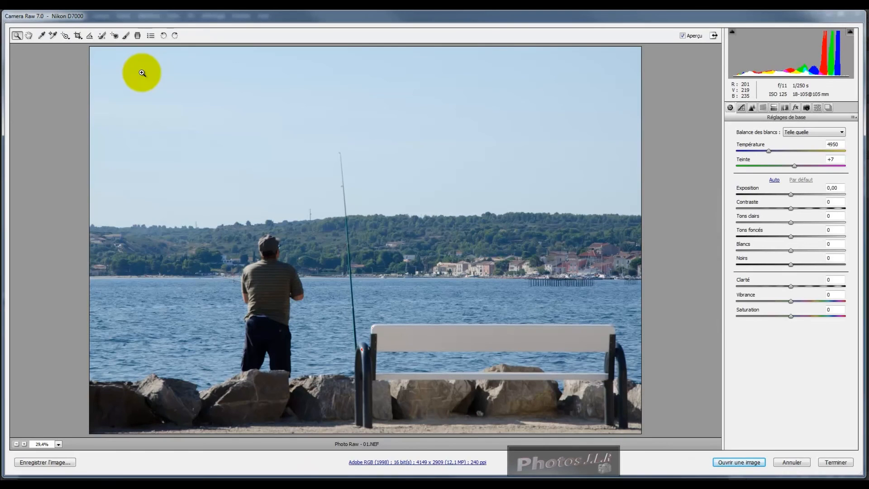